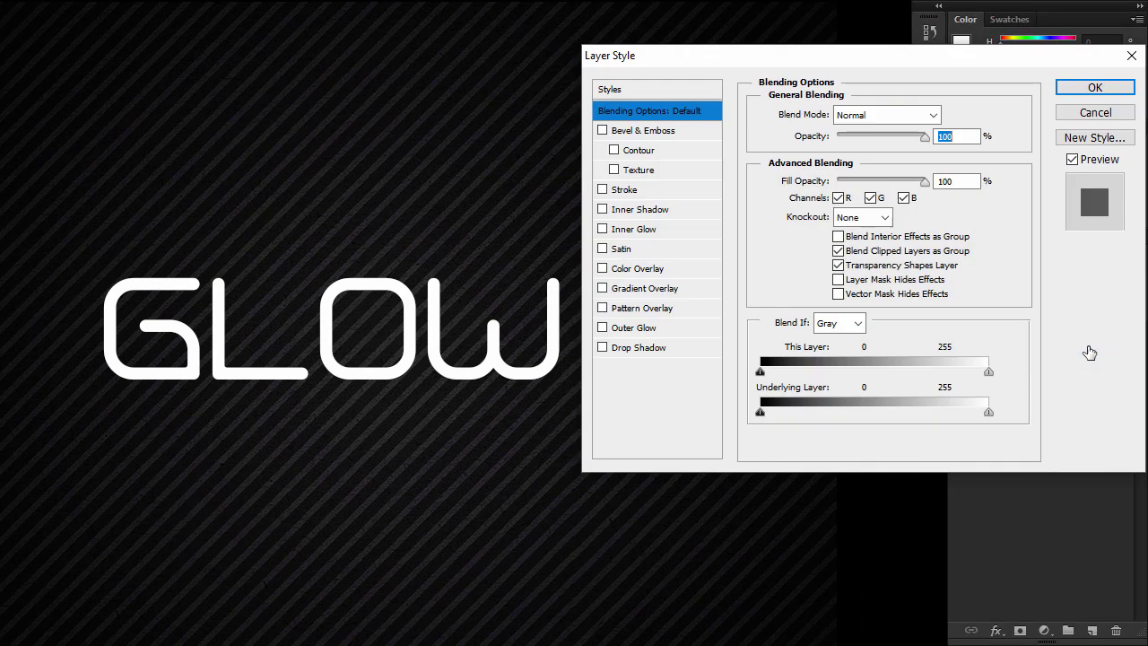
- Select the Outer Glow effect and set its blend mode to Linear Dodge (Add), then try Normal
left_click(603, 328)
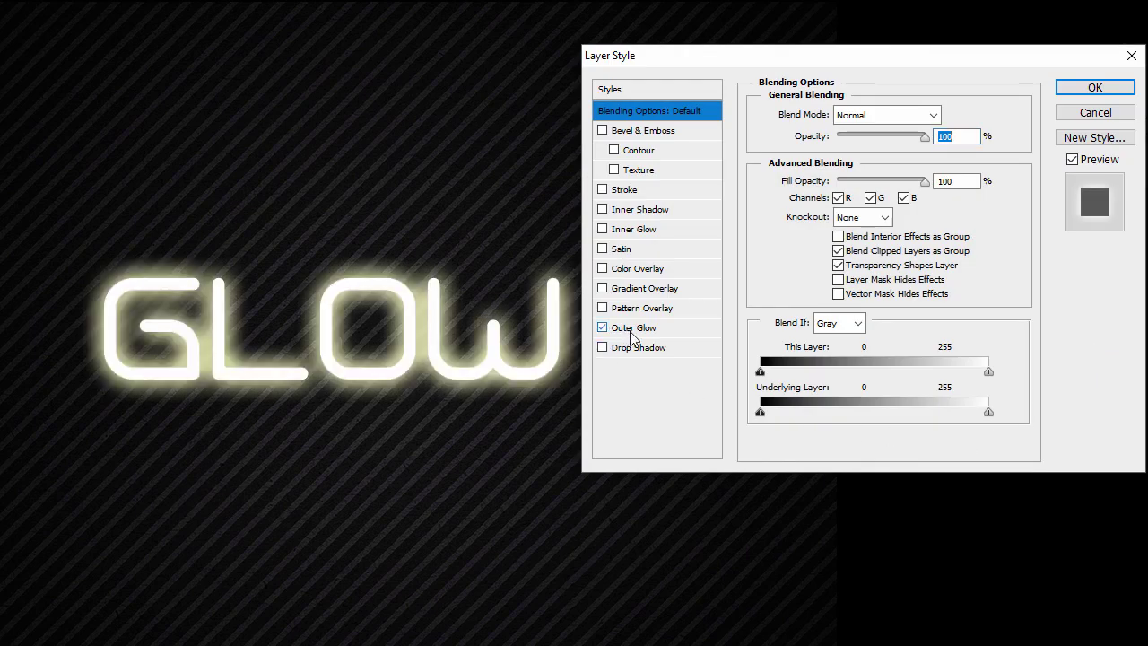
left_click(664, 329)
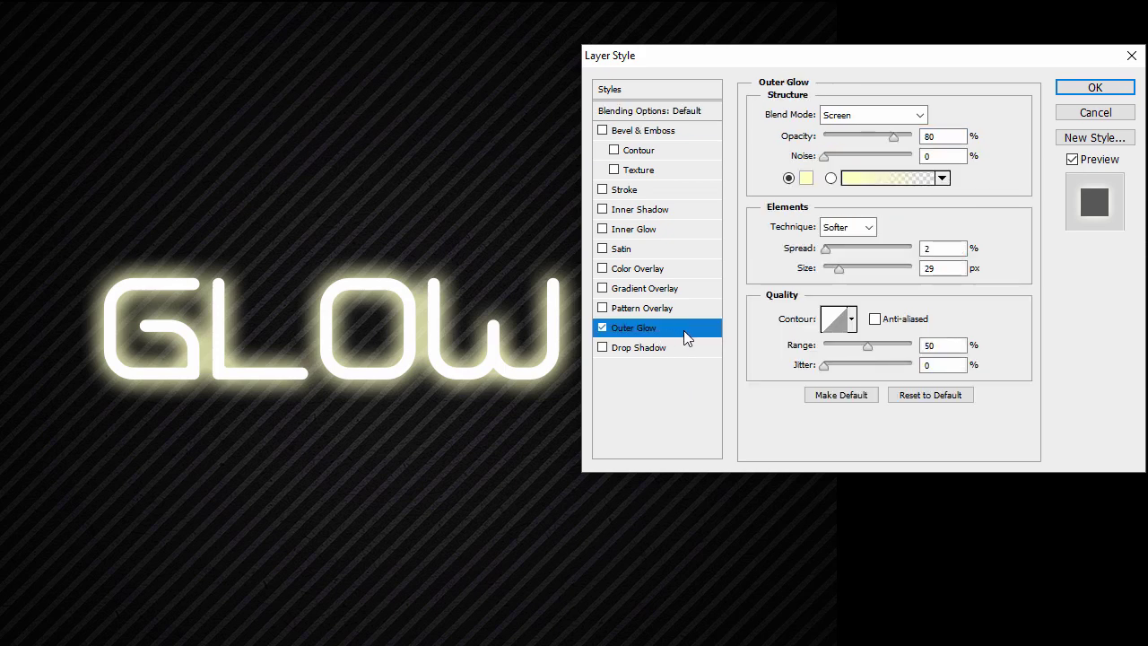
left_click(878, 118)
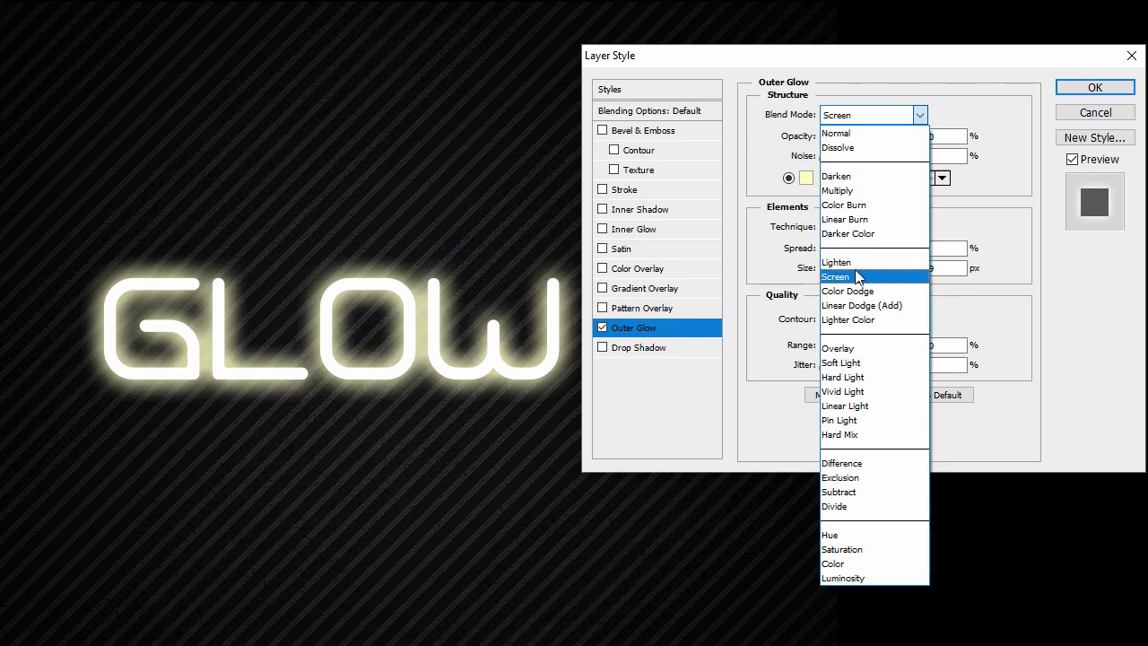
left_click(861, 305)
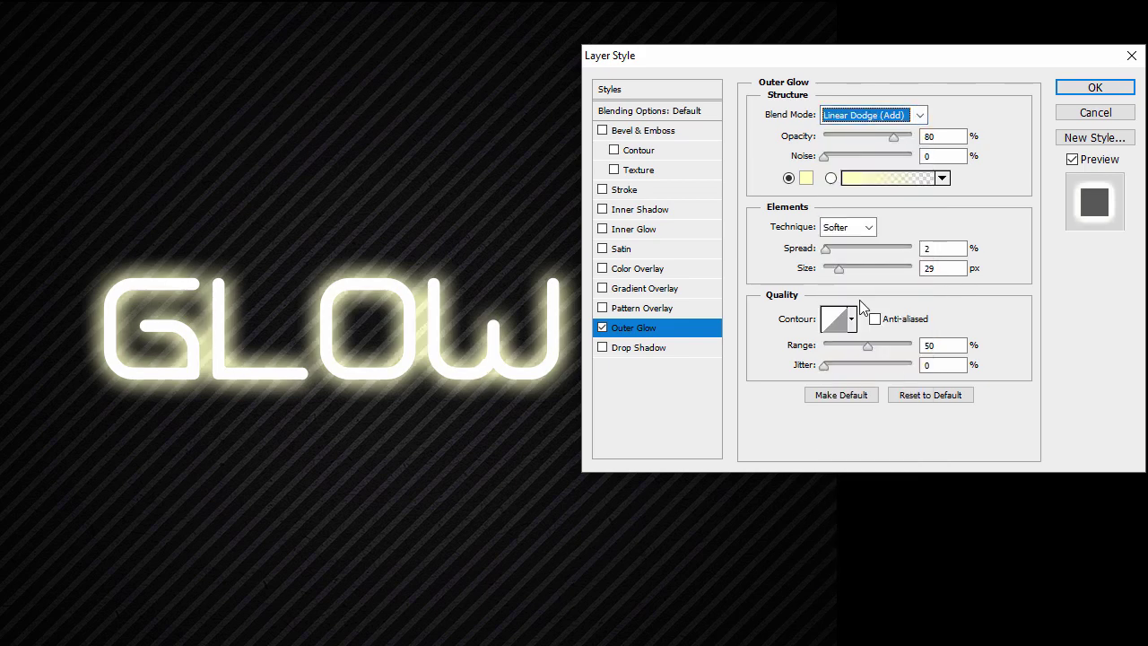
left_click(869, 122)
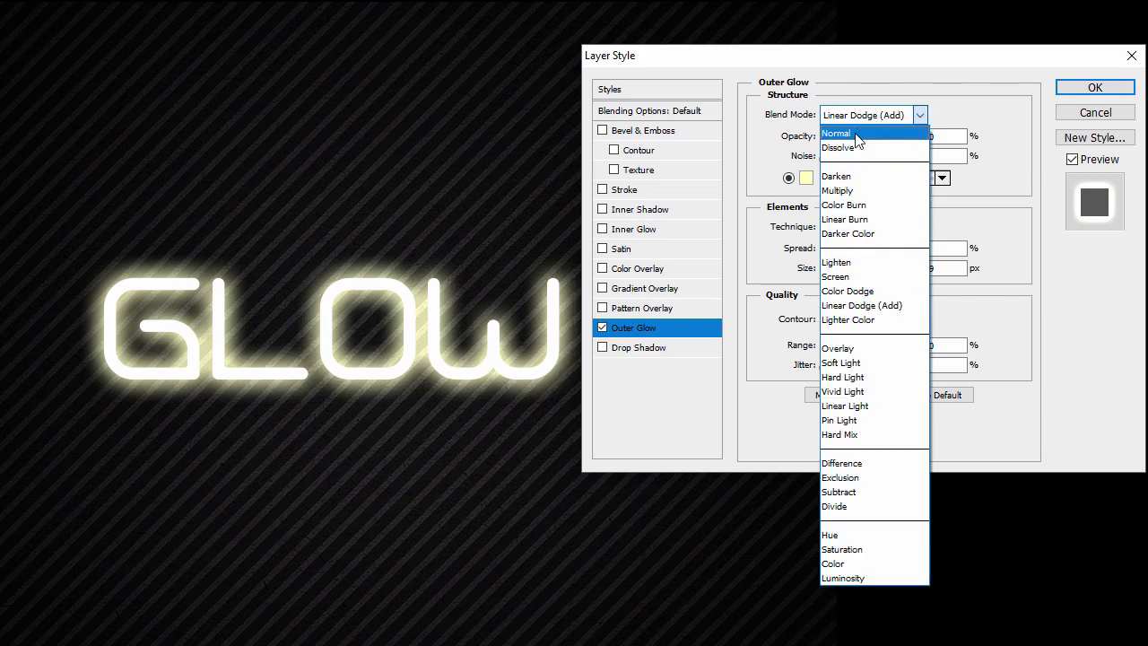
left_click(857, 134)
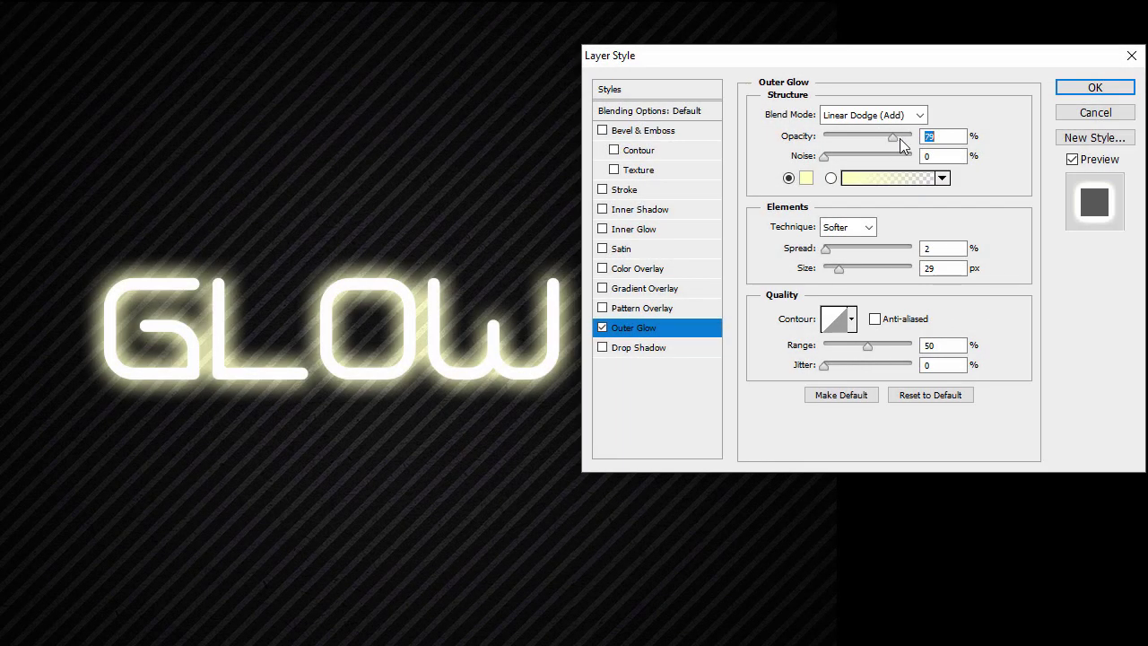
- Test the glow's Opacity and Noise sliders, settling on Screen at 80% opacity with 0% noise
left_click_drag(893, 139, 930, 150)
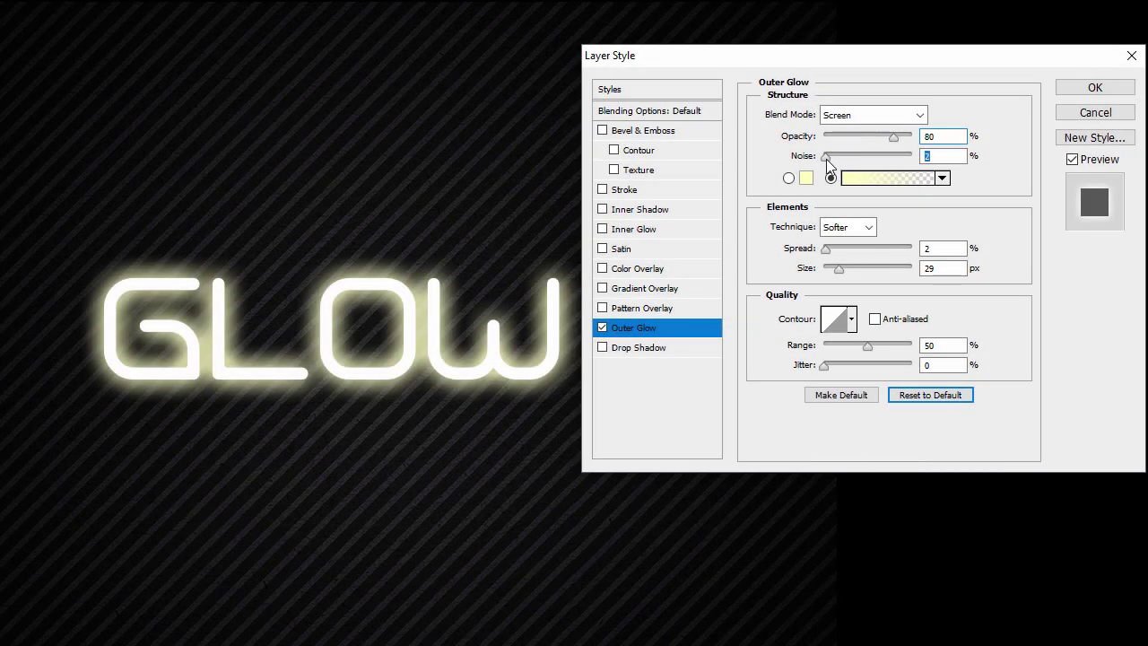
left_click_drag(826, 159, 799, 176)
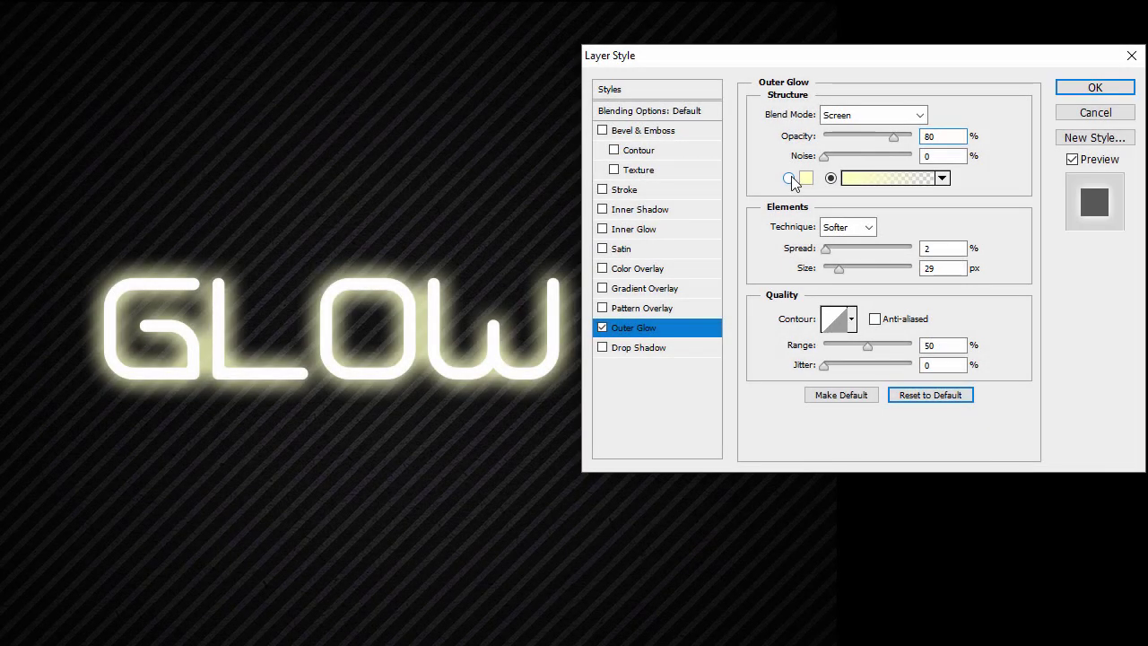
- Try a green shade as the glow colour in the colour picker
left_click(804, 177)
left_click_drag(953, 282, 948, 236)
left_click(900, 162)
left_click(1078, 83)
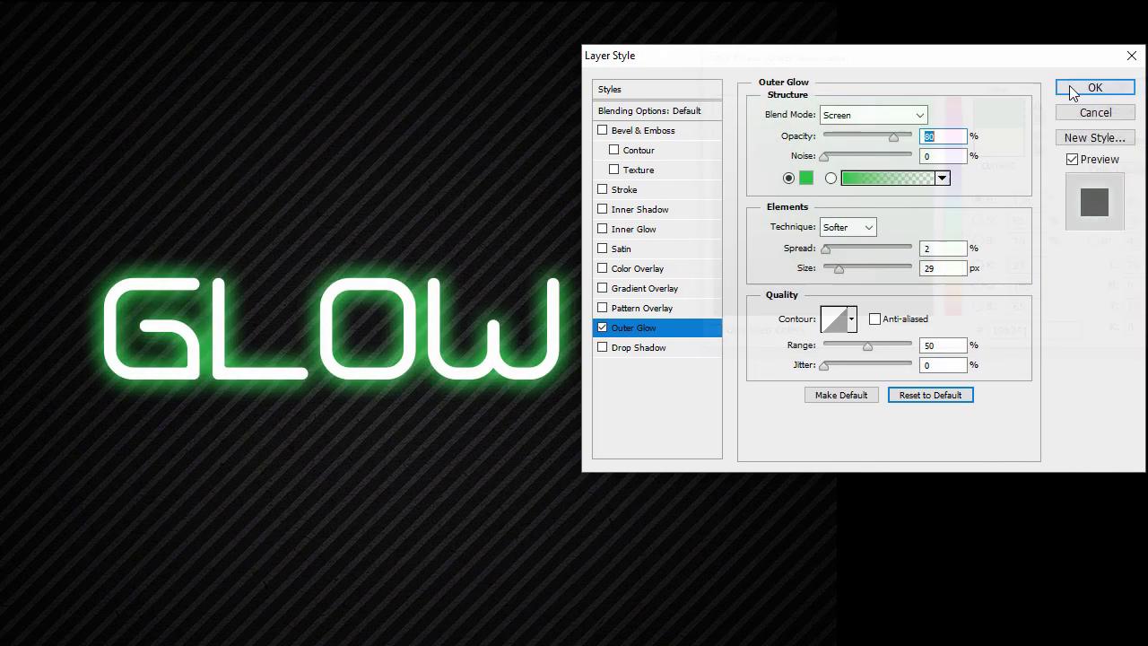
- Preview glow gradient presets from Black, White to Blue, Yellow, Blue, then recheck the glow size
left_click(831, 178)
left_click(887, 177)
left_click(823, 199)
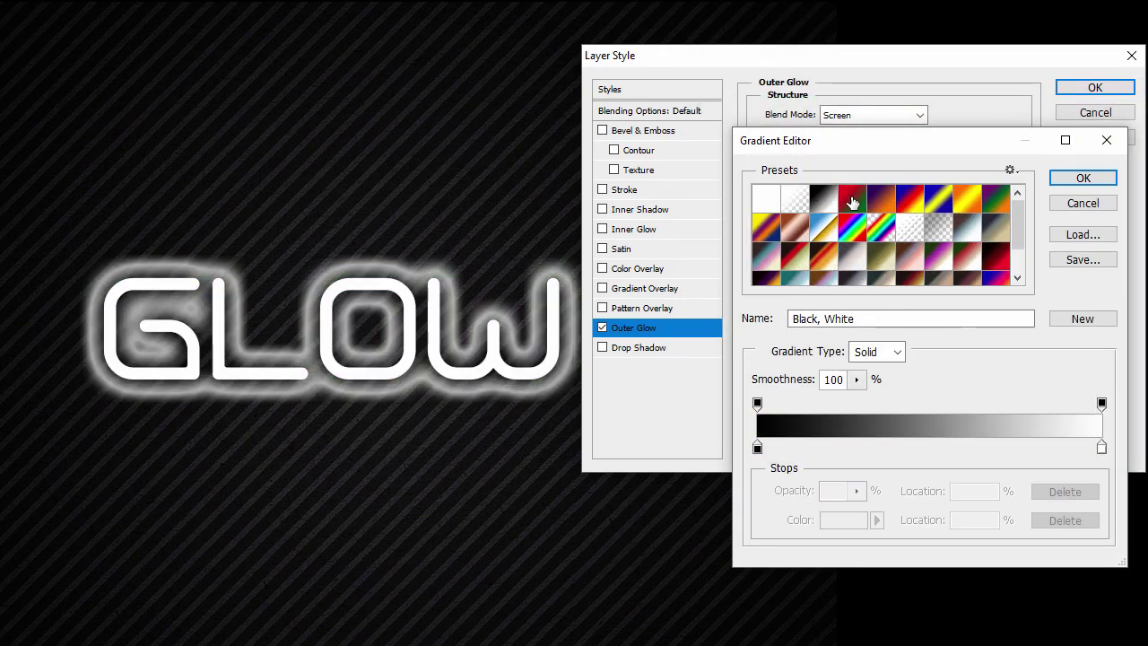
left_click(852, 200)
left_click(881, 200)
left_click(911, 200)
left_click(938, 199)
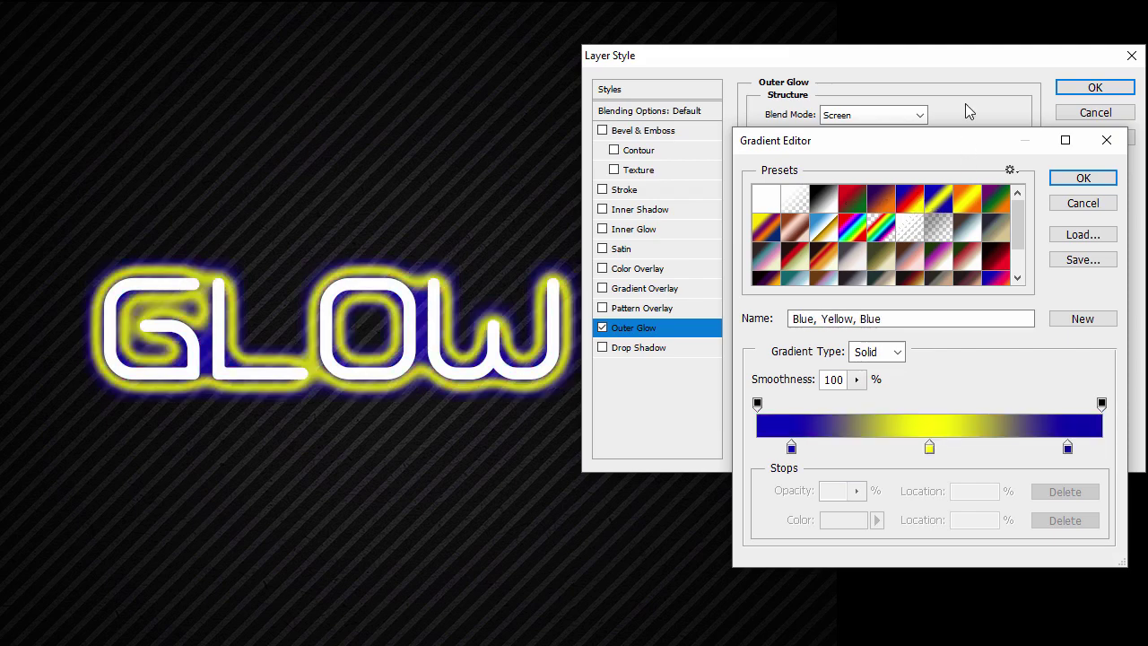
left_click(1067, 178)
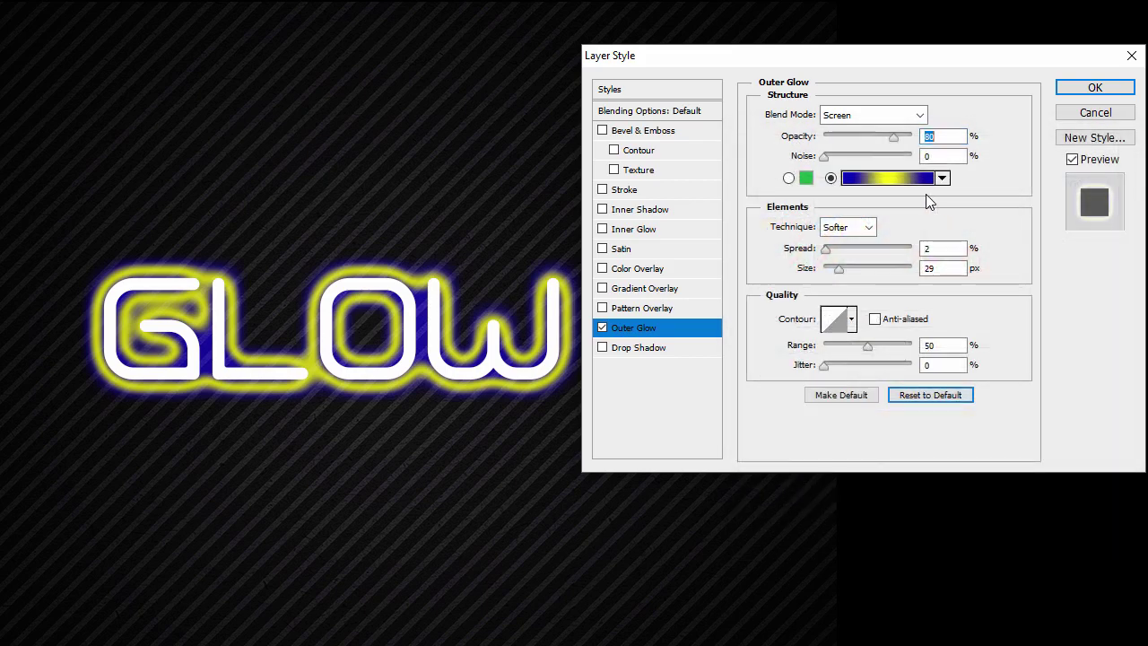
left_click_drag(841, 267, 835, 273)
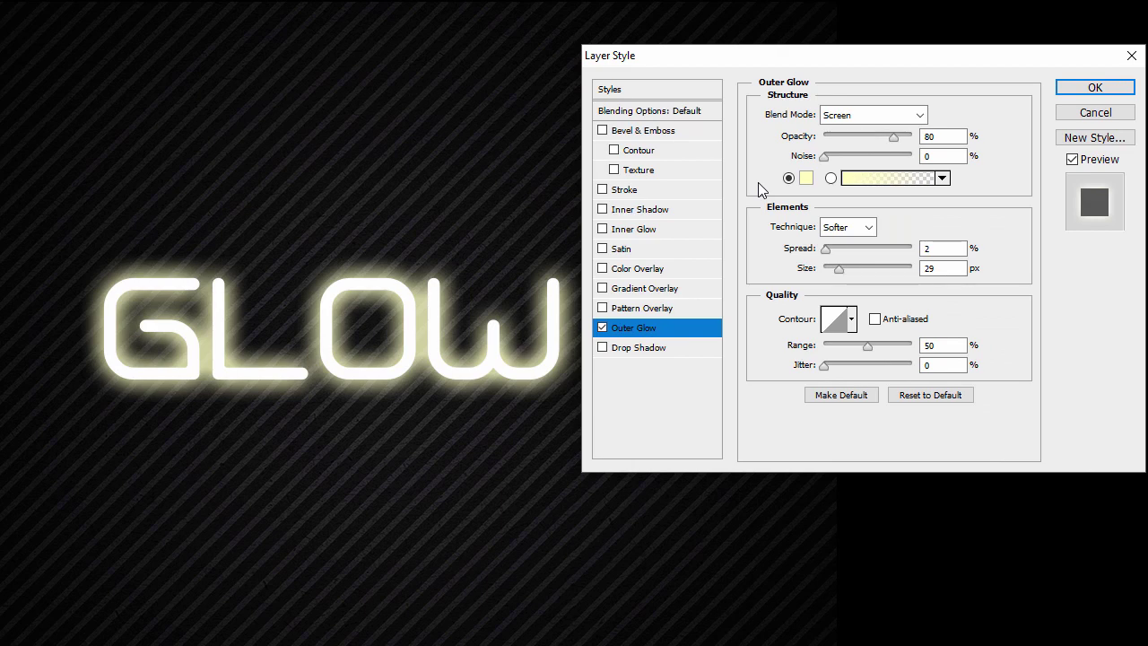
- Compare Precise and Softer glow techniques, then adjust the glow's Spread and Size sliders
left_click(839, 228)
left_click(838, 262)
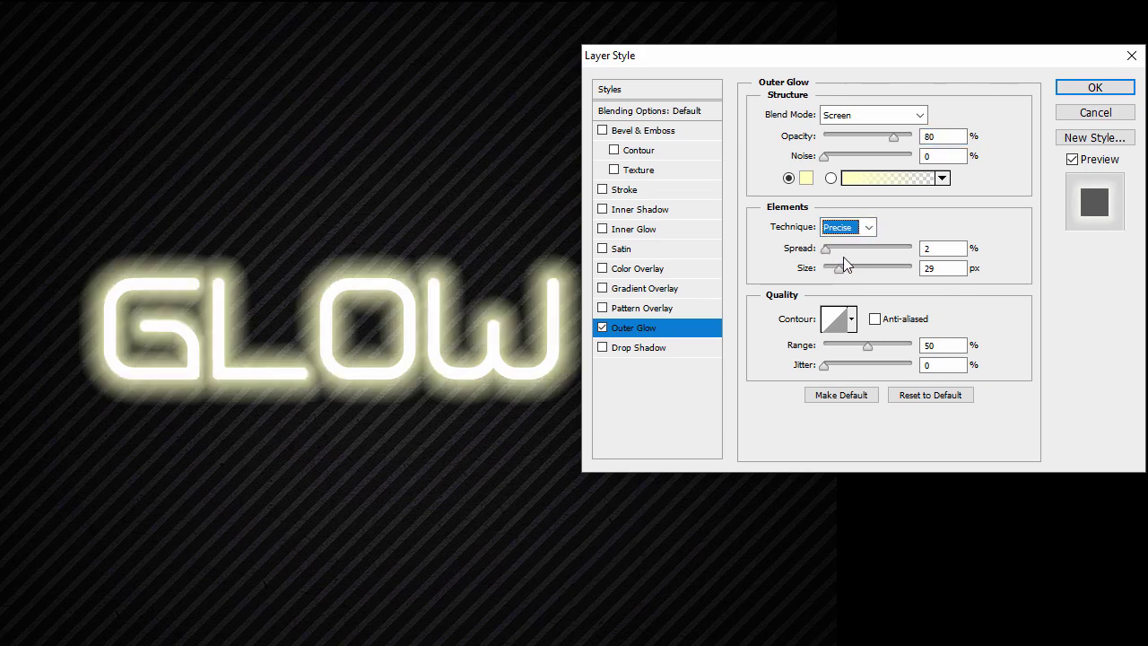
left_click(846, 231)
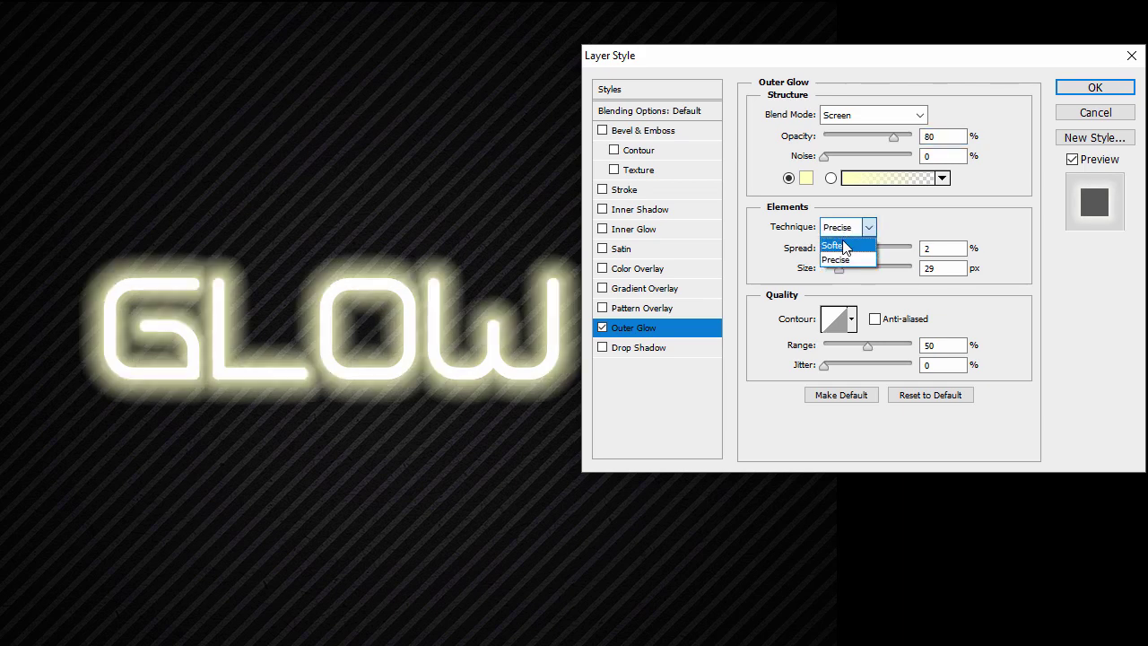
left_click(843, 246)
left_click(847, 229)
left_click(843, 260)
key("shift+Tab")
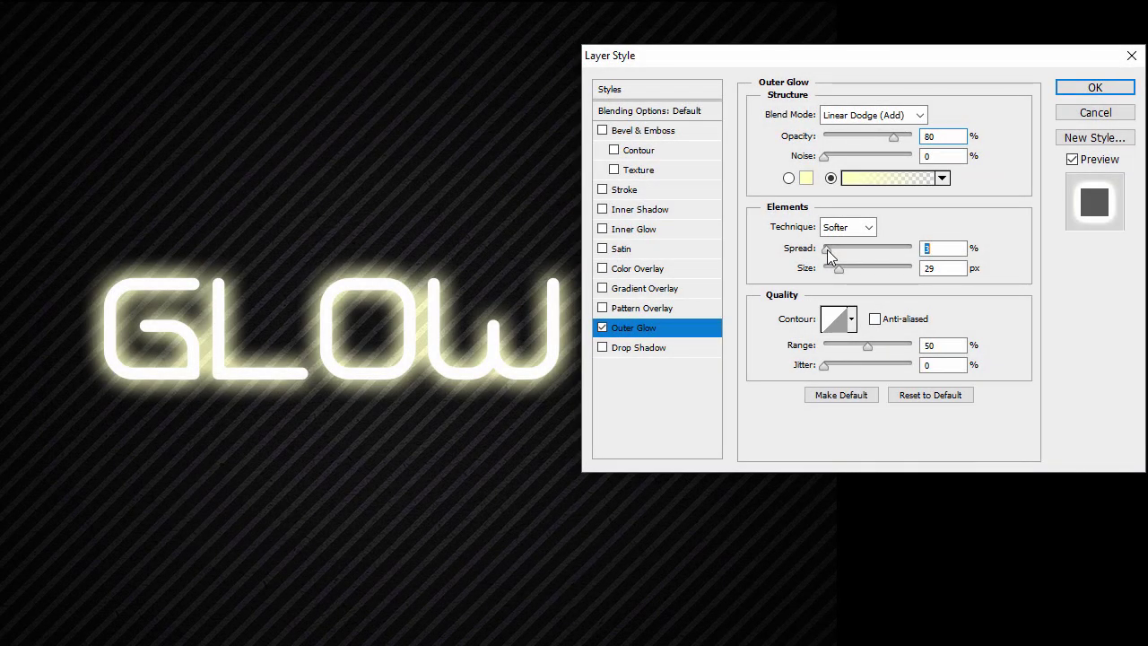
mouse_move(827, 249)
left_mouse_down()
mouse_move(914, 265)
mouse_move(805, 250)
left_mouse_up()
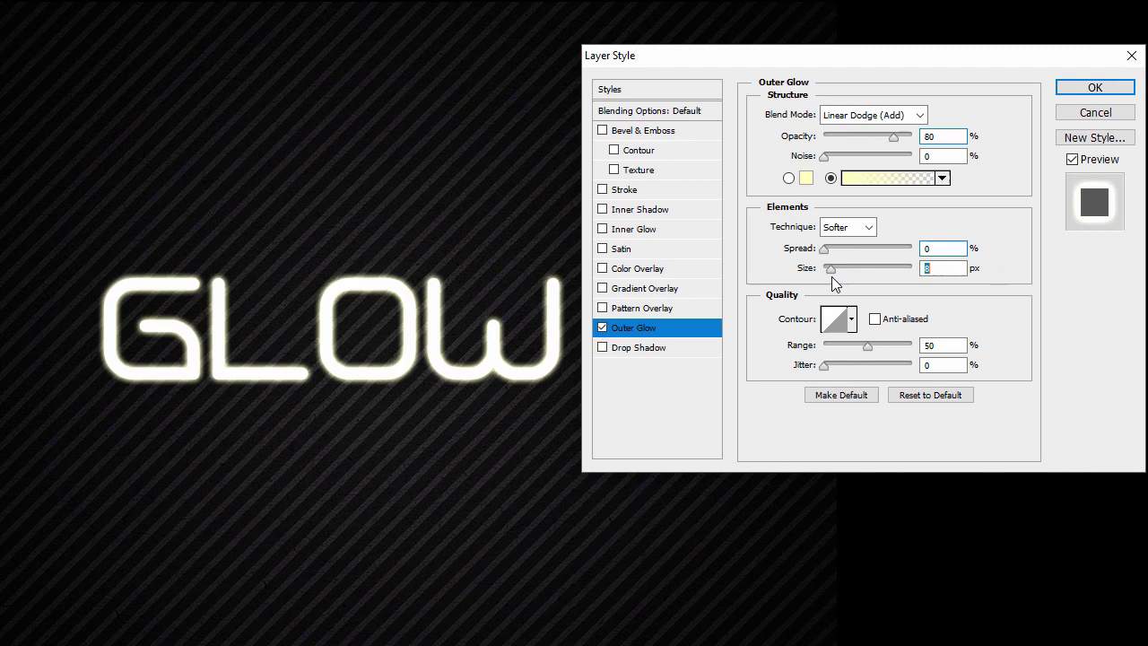
mouse_move(831, 276)
left_mouse_down()
mouse_move(907, 284)
mouse_move(842, 279)
left_mouse_up()
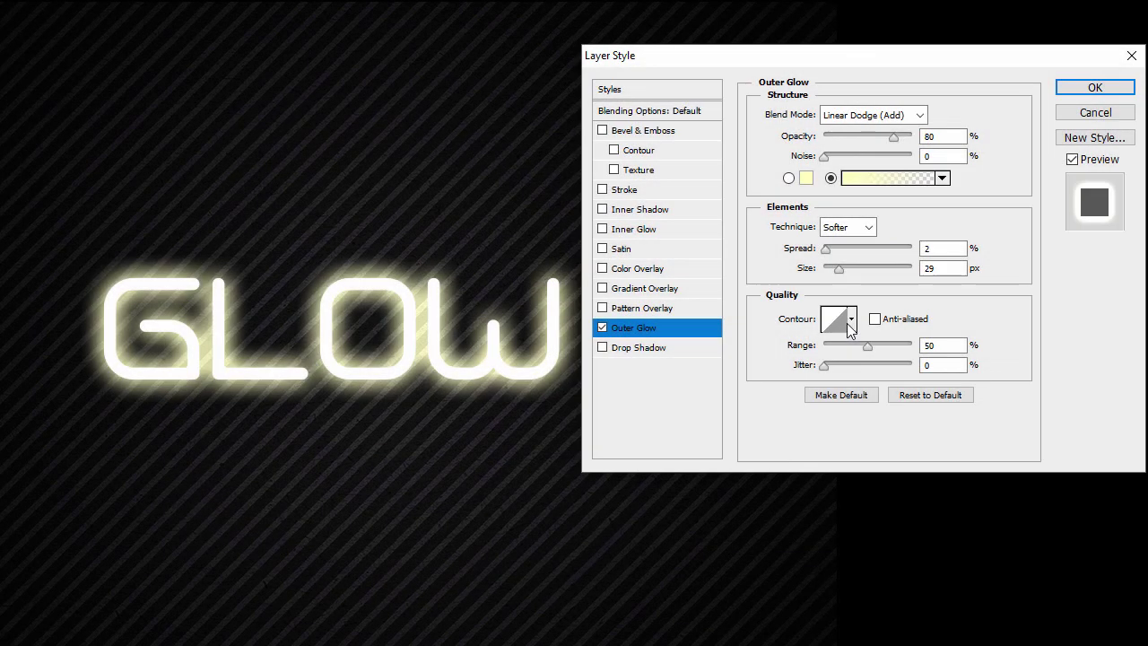
- Preview the Contour presets and apply the multi-peaked one, last in the second row
left_click(851, 320)
left_click(779, 361)
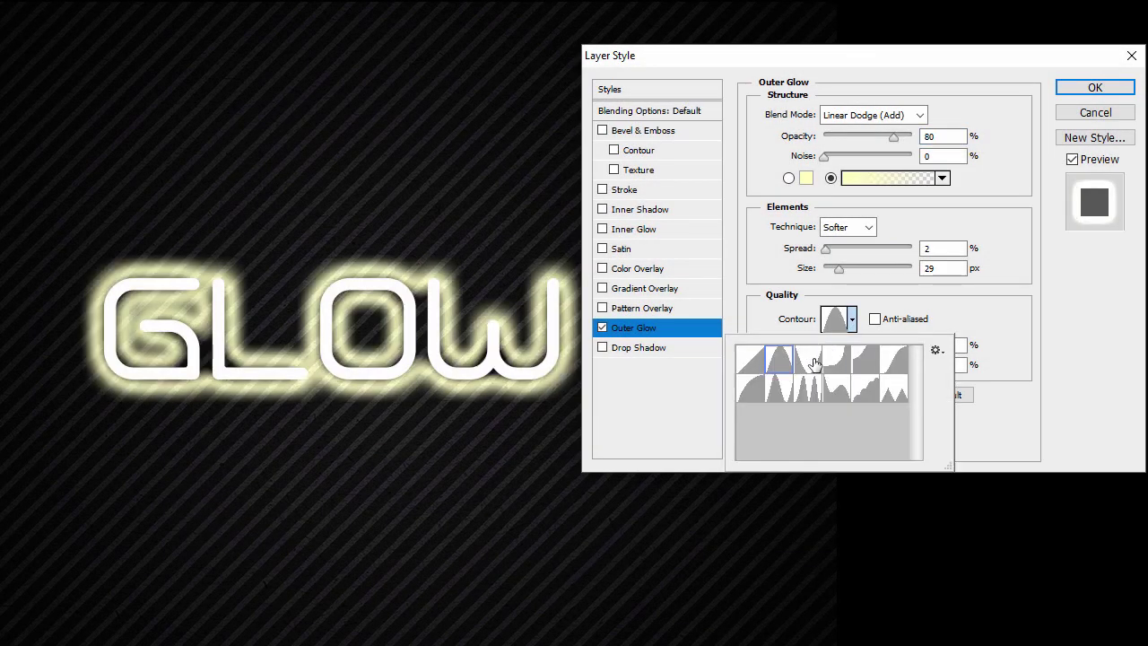
left_click(811, 363)
left_click(831, 367)
left_click(868, 369)
left_click(892, 362)
left_click(751, 389)
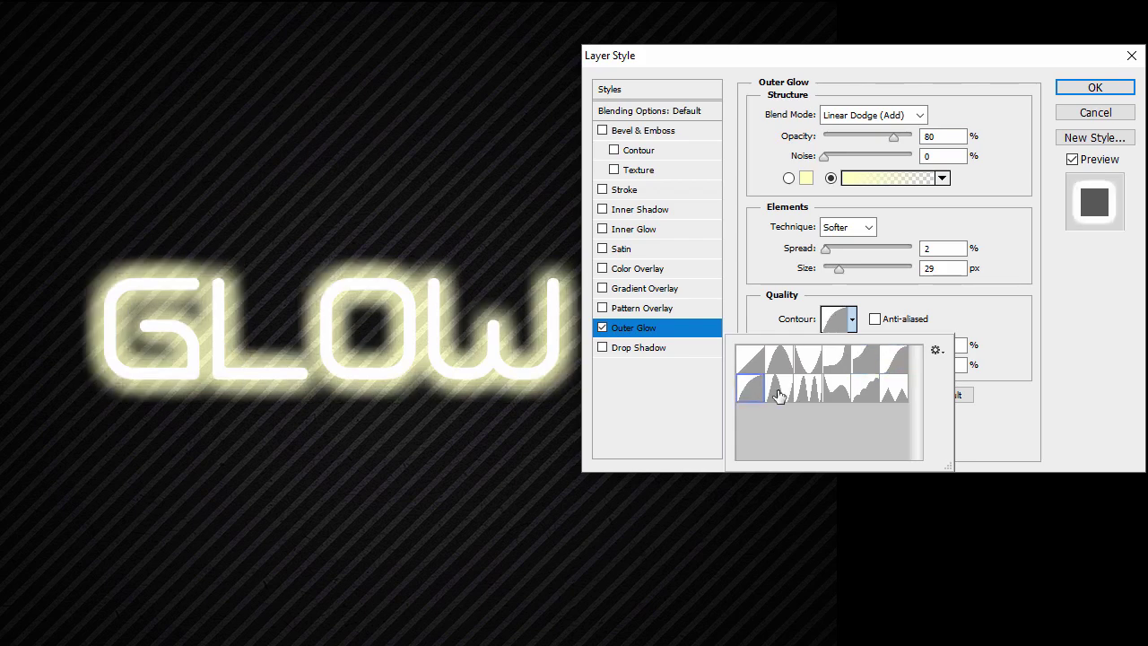
left_click(779, 392)
left_click(809, 392)
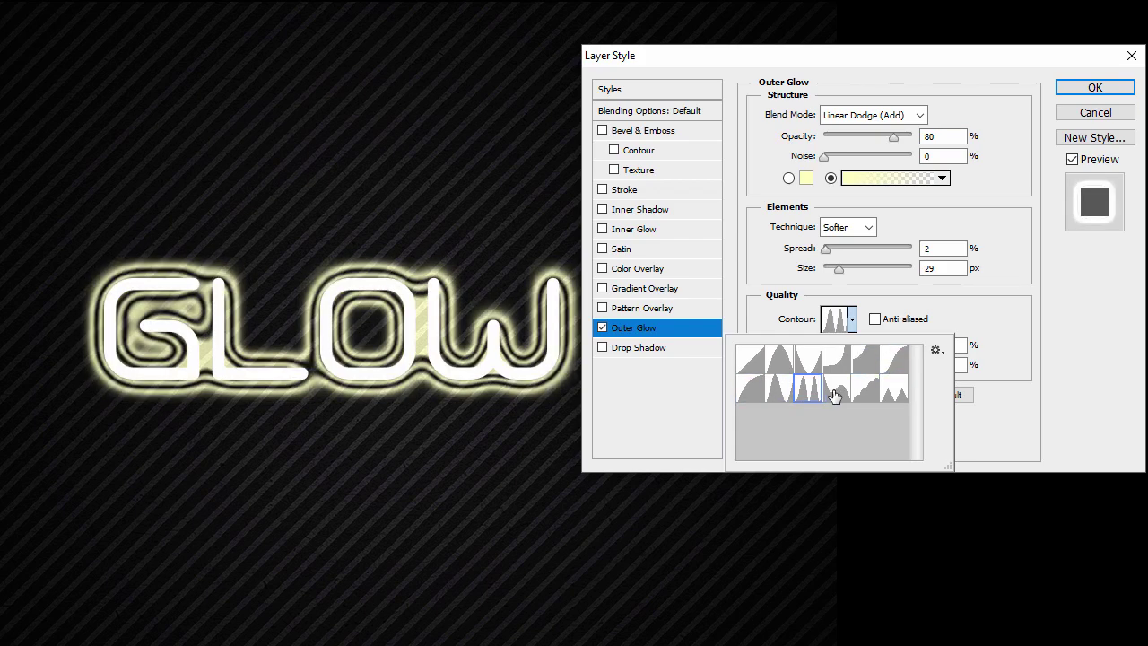
left_click(834, 395)
left_click(864, 394)
left_click(892, 394)
left_click(799, 307)
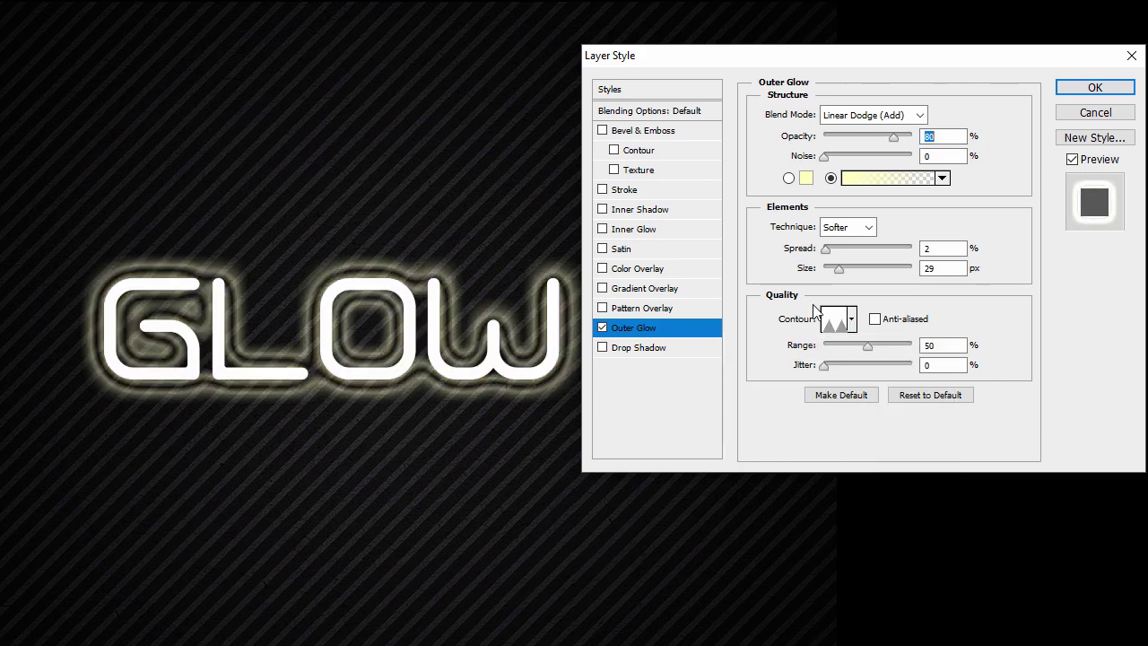
- Turn on Anti-aliased for the glow contour and test the Jitter slider
left_click(875, 319)
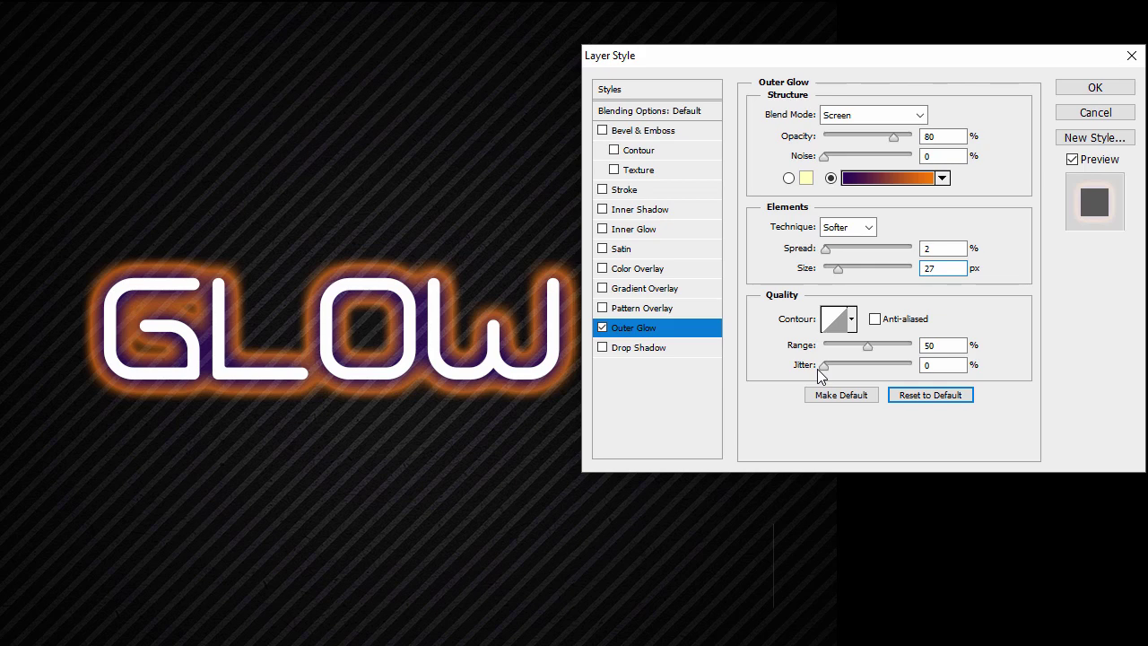
left_click_drag(818, 369, 789, 374)
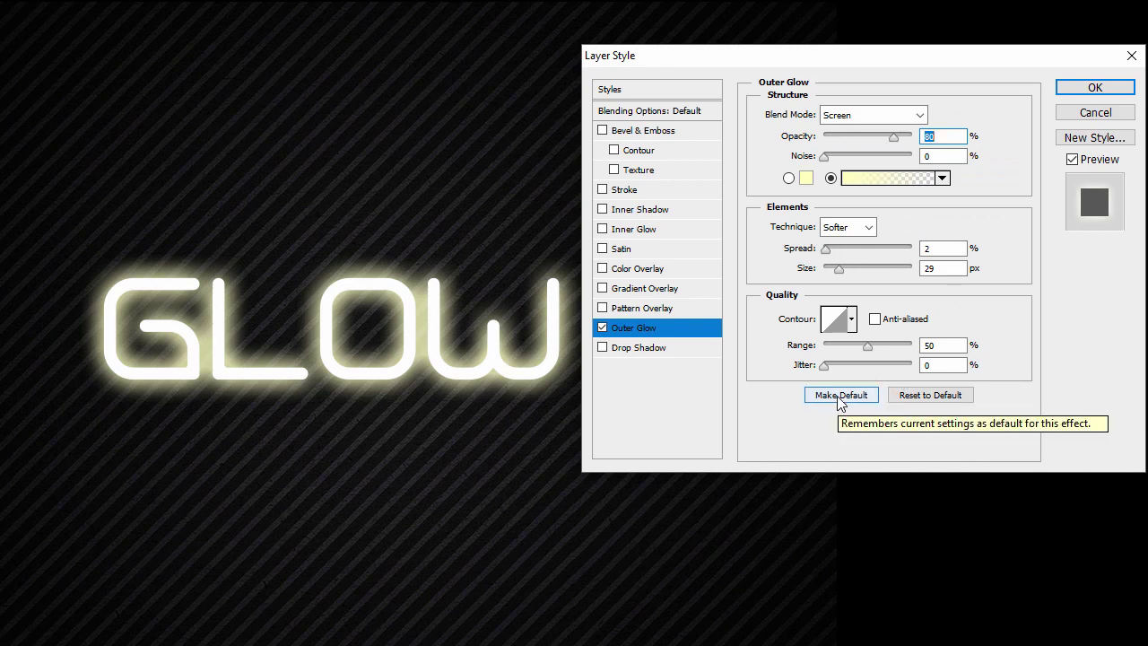
- Save the glow settings with Make Default, alter Noise, Size and Jitter, then Reset to Default
left_click(839, 400)
left_click_drag(825, 157, 854, 156)
left_click_drag(839, 268, 854, 248)
left_click_drag(823, 365, 856, 366)
left_click(928, 397)
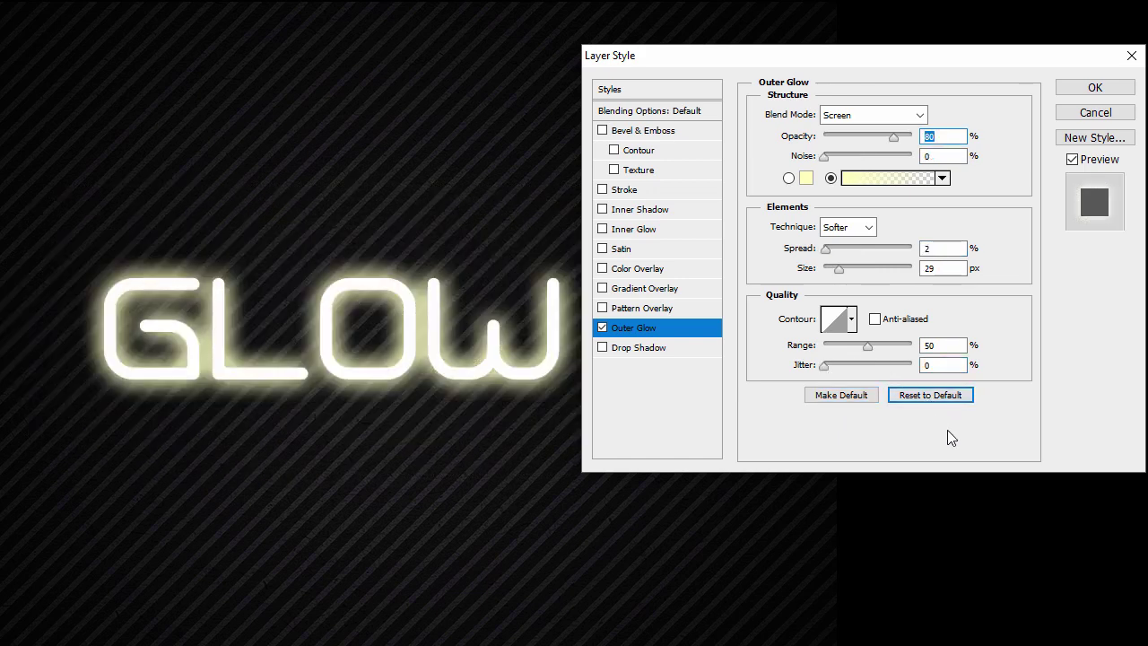